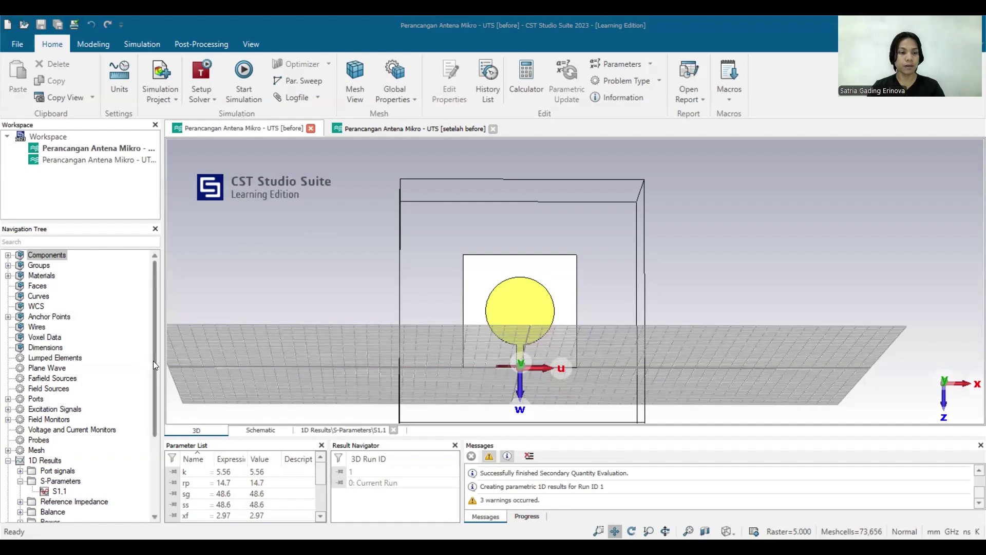
- Display the S1,1 curve of the [before] project, move its axis marker to the minimum, and view the VSWR plot
drag(154, 364, 152, 438)
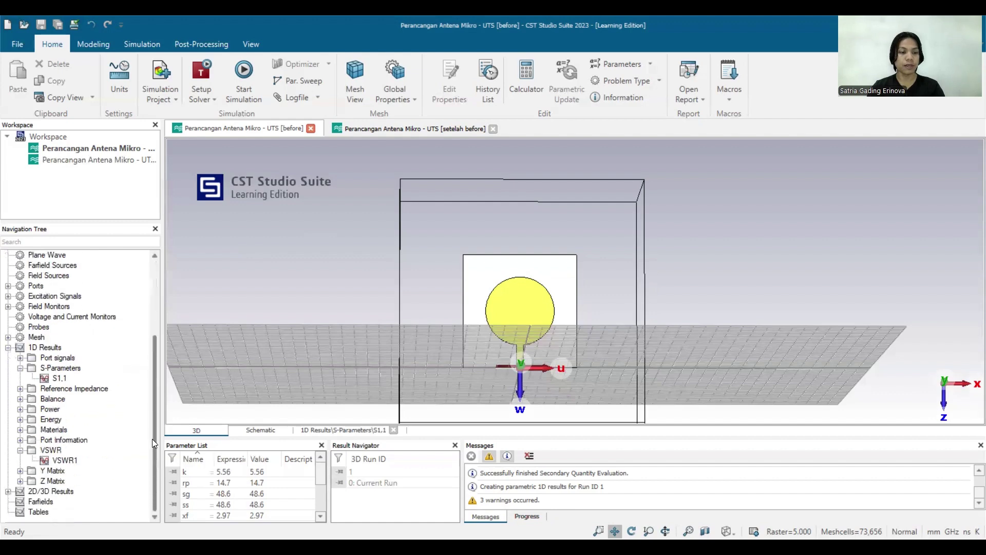
click(57, 379)
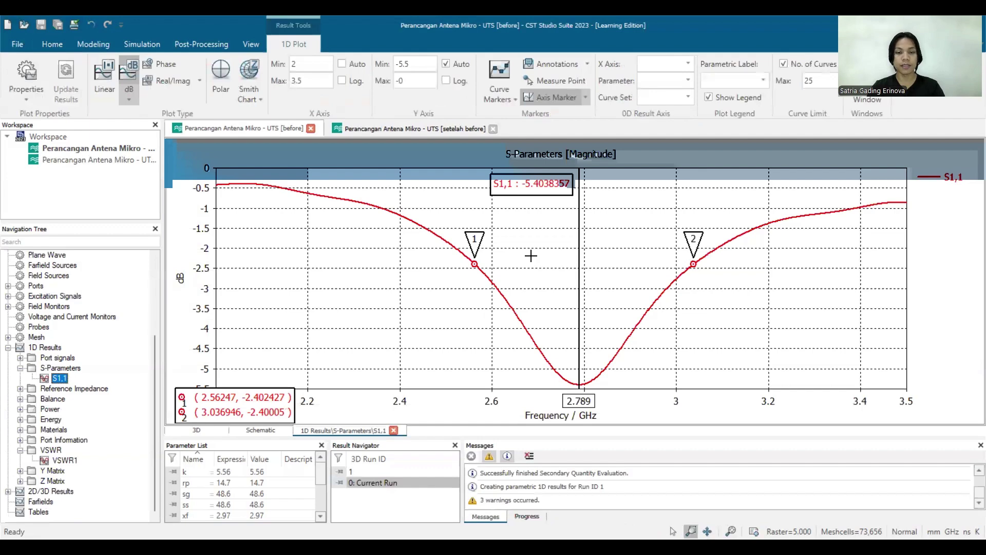
right_click(552, 270)
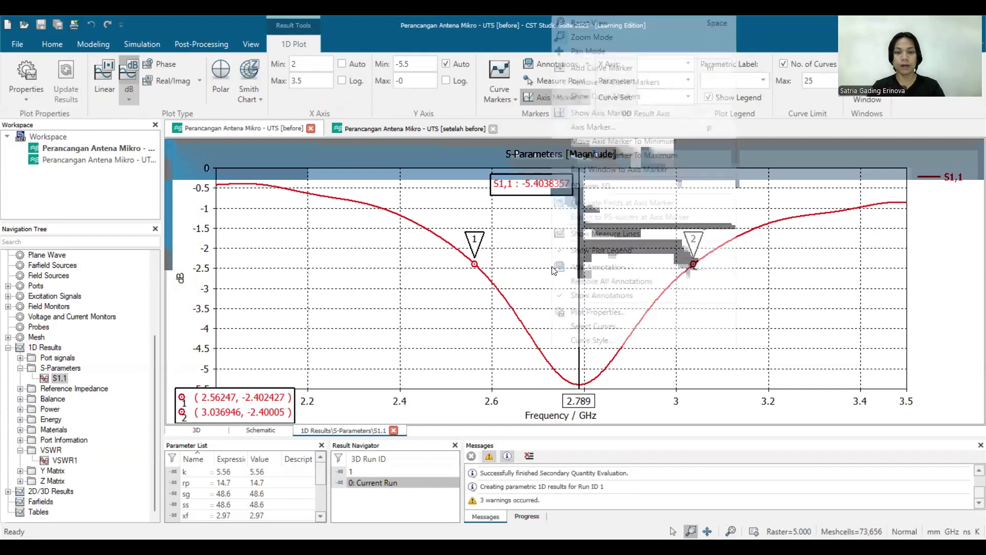
click(618, 142)
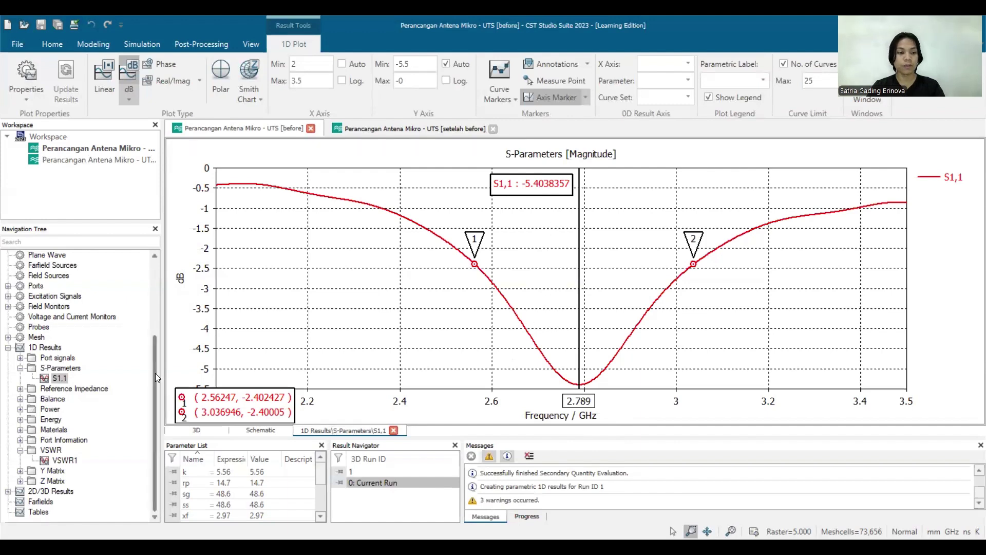
click(51, 450)
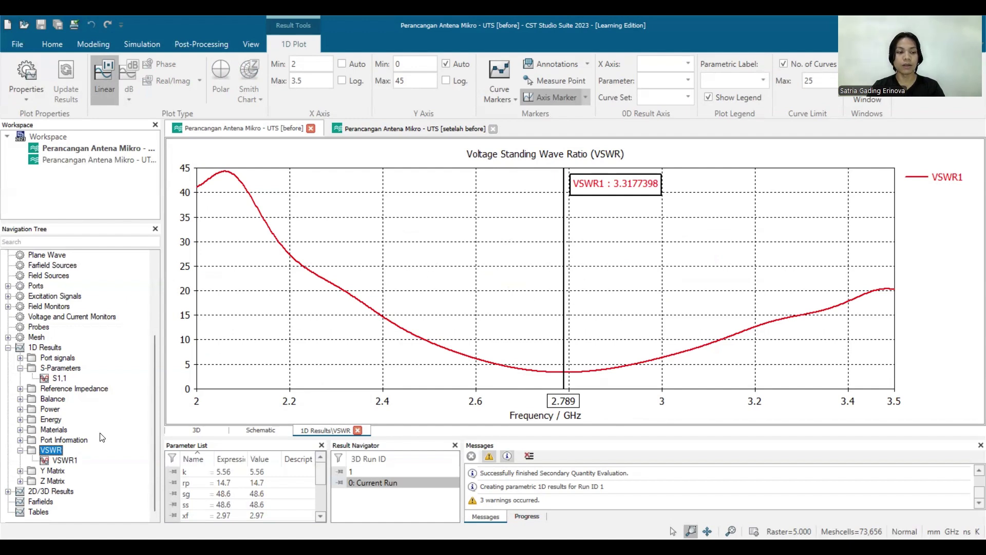
- Return to the S1,1 plot and check its values against the pre-optimization data slide in PowerPoint, finishing back in CST Studio Suite
click(59, 378)
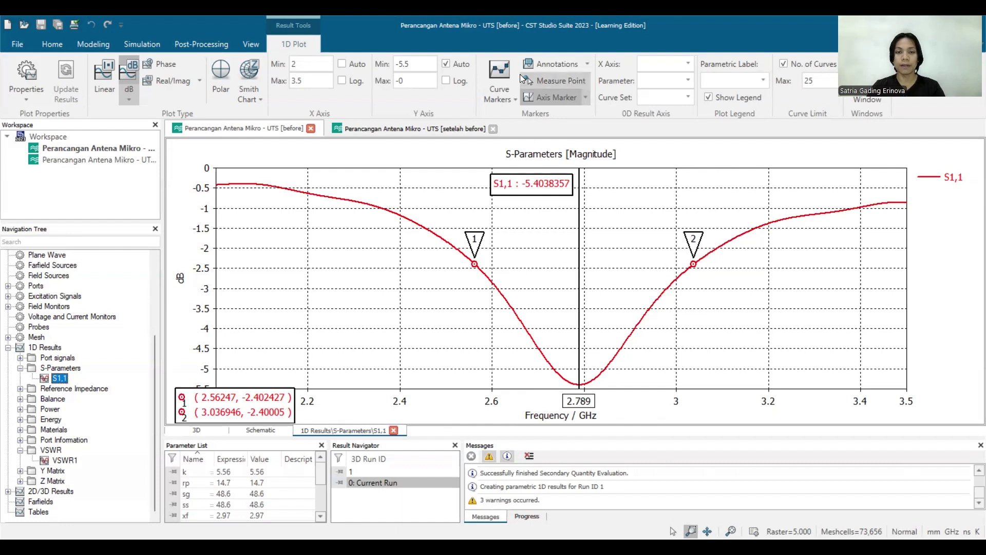
key(alt+Tab)
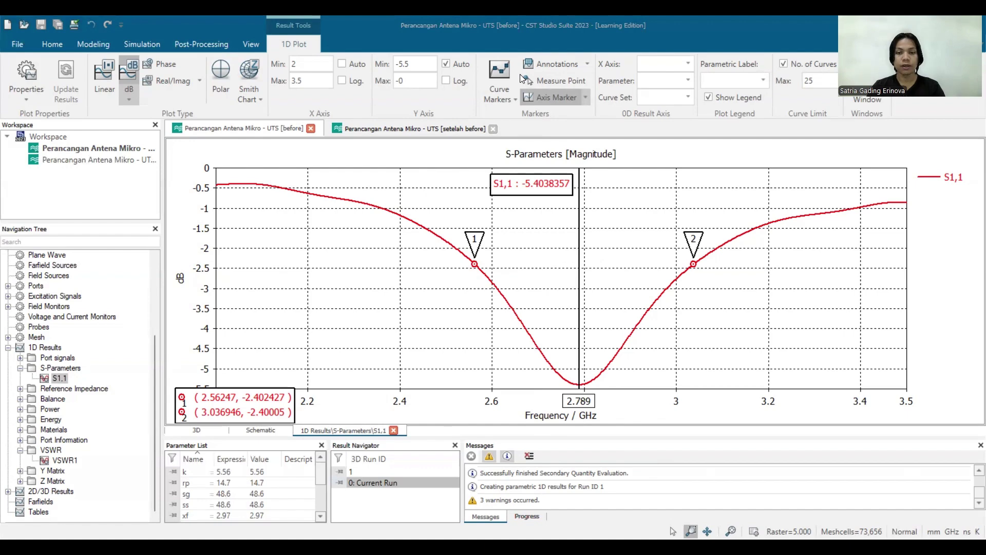
key(alt+Tab)
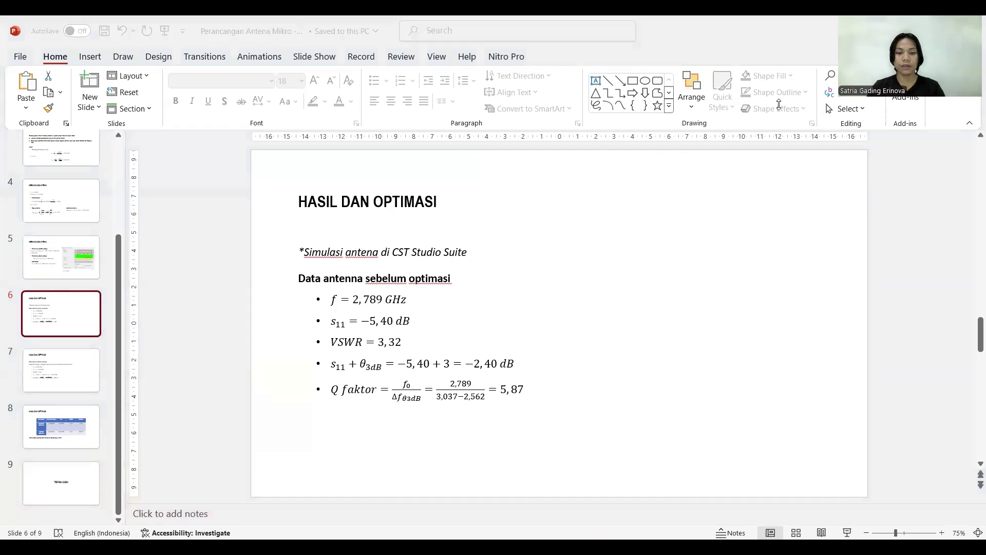
key(alt+Tab)
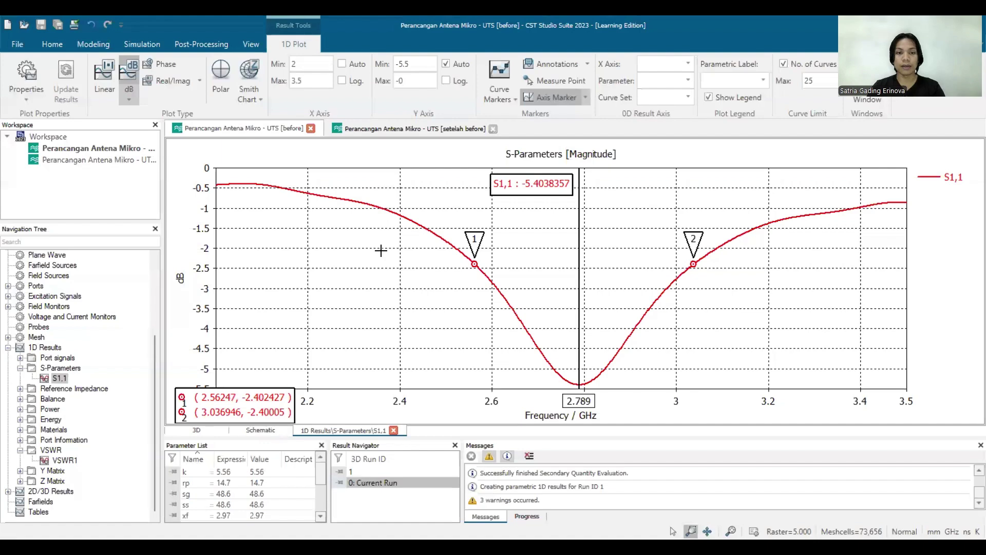
- Open the [setelah before] project and inspect its antenna geometry in 3D from several angles
click(394, 129)
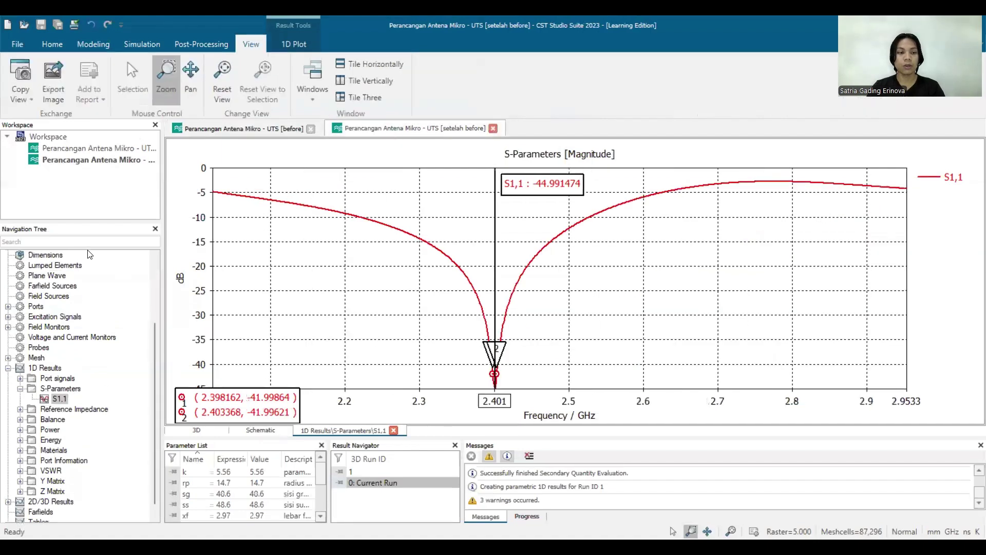
click(64, 257)
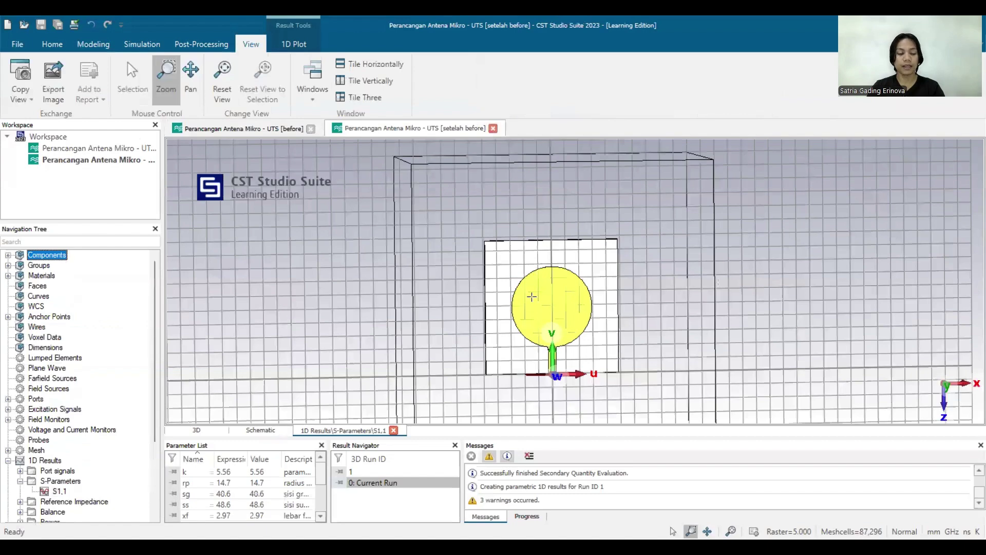
drag(506, 238, 495, 187)
drag(526, 276, 522, 239)
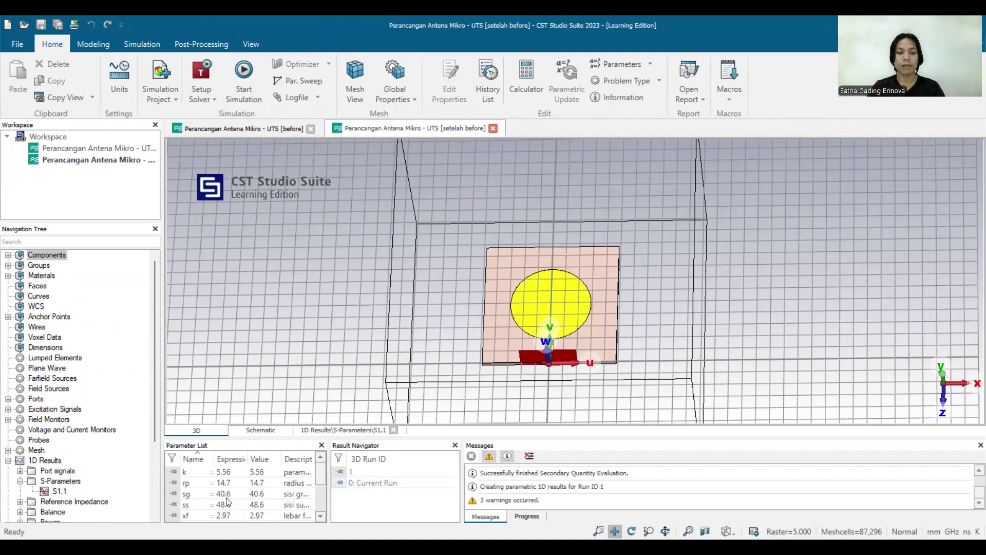
drag(505, 341, 602, 354)
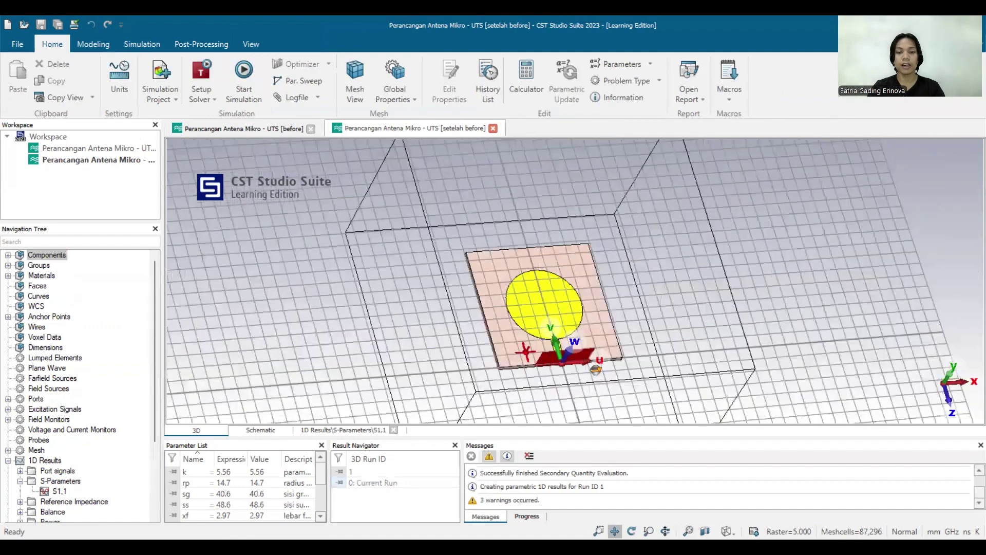
ctrl+drag(544, 404, 590, 299)
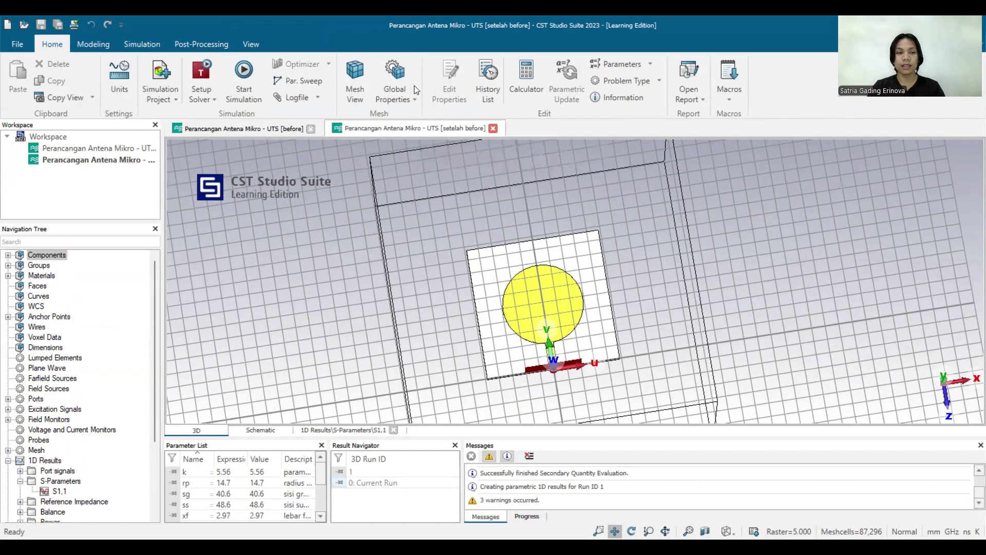
- Start the simulation for the antenna in the [setelah before] project
click(244, 76)
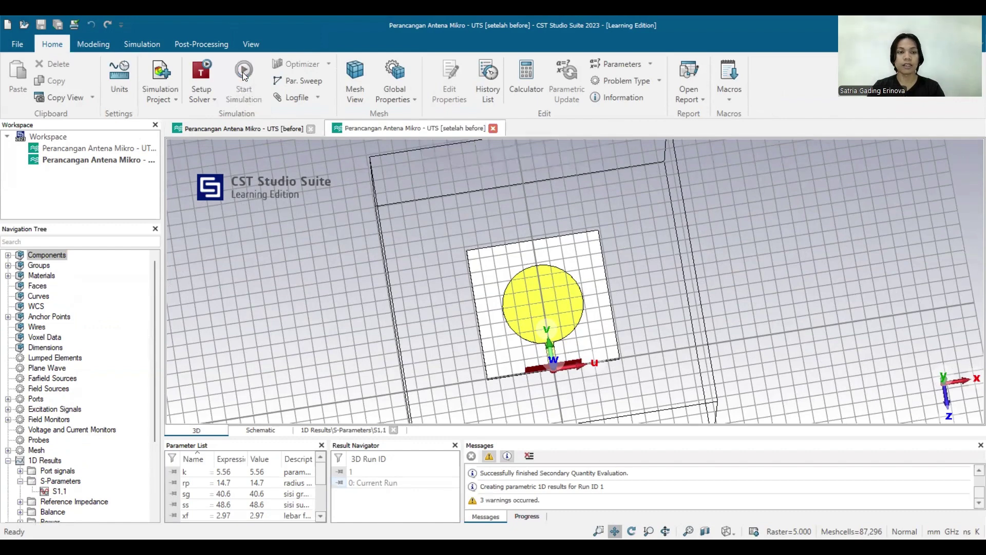
click(503, 311)
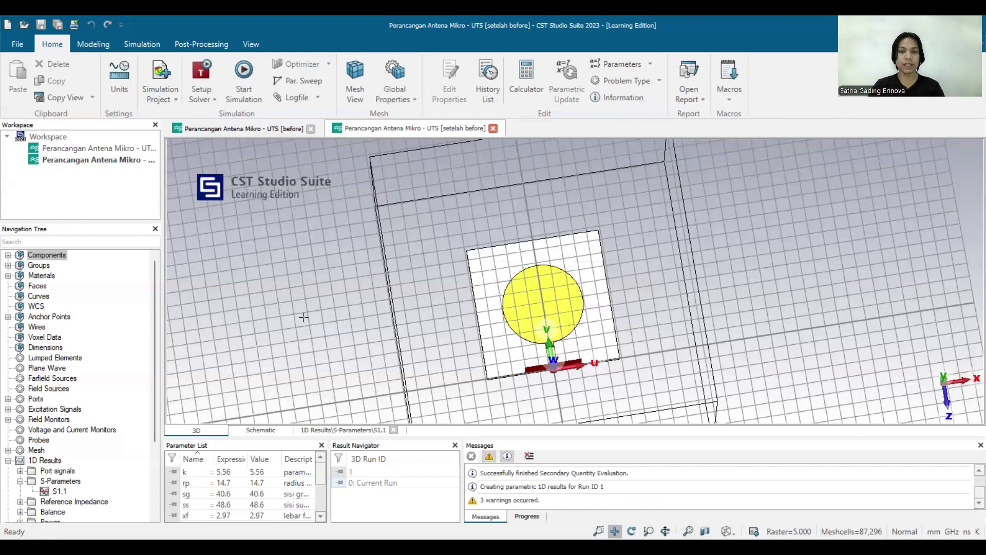
- Display the S1,1 curve of the [setelah before] project, move the axis marker to its minimum, and examine the resonance dip with both curve markers
drag(155, 314, 157, 383)
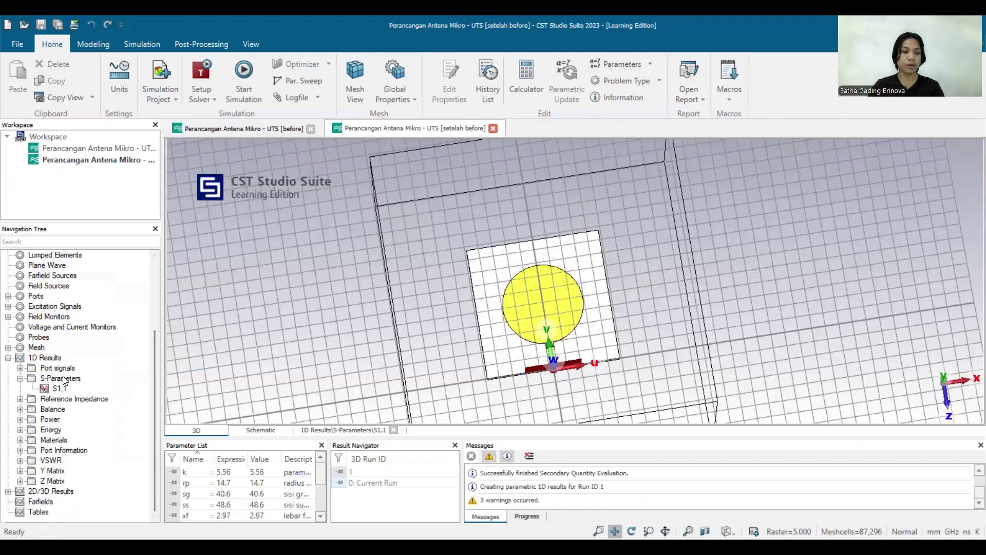
click(61, 389)
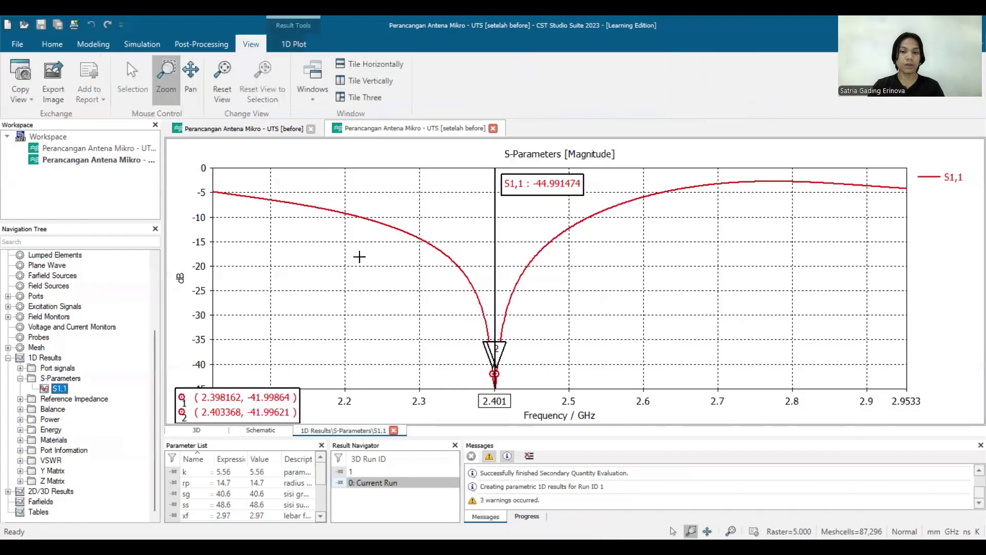
drag(494, 217, 477, 222)
right_click(503, 204)
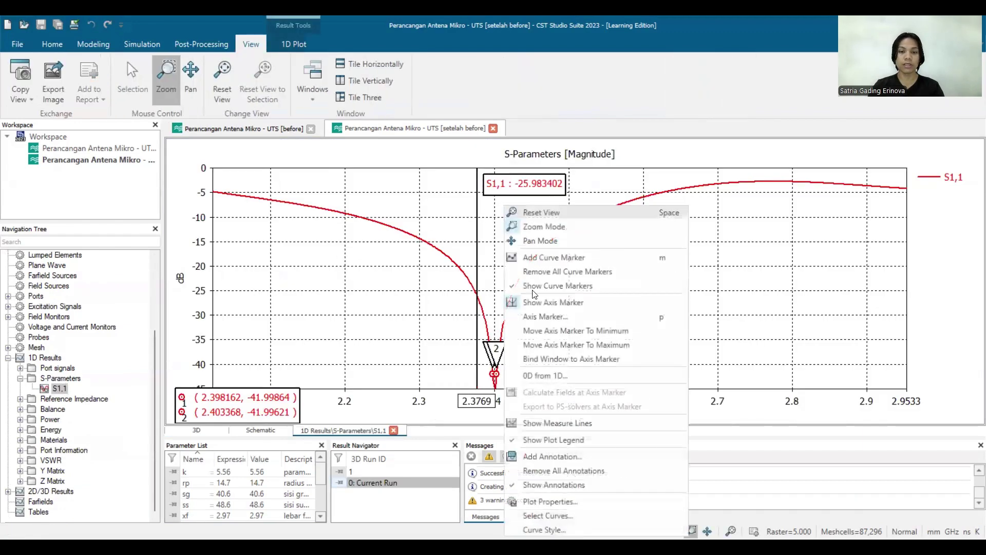
click(556, 333)
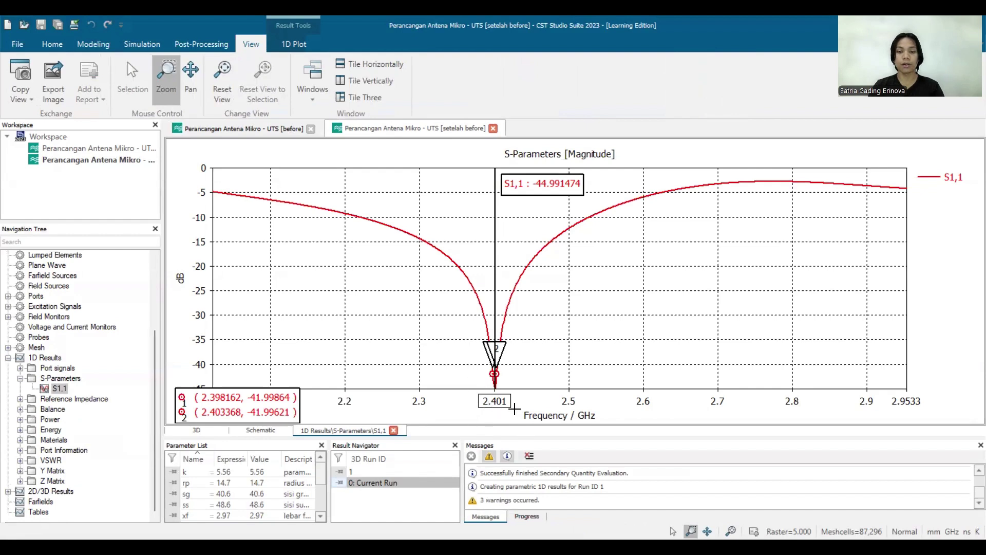
scroll(523, 343, down, 1)
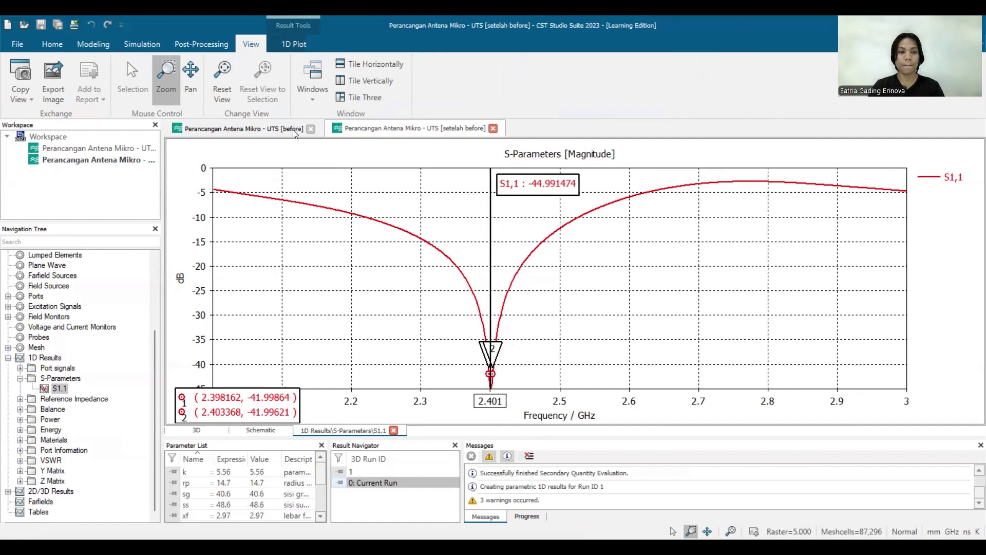
drag(454, 339, 565, 423)
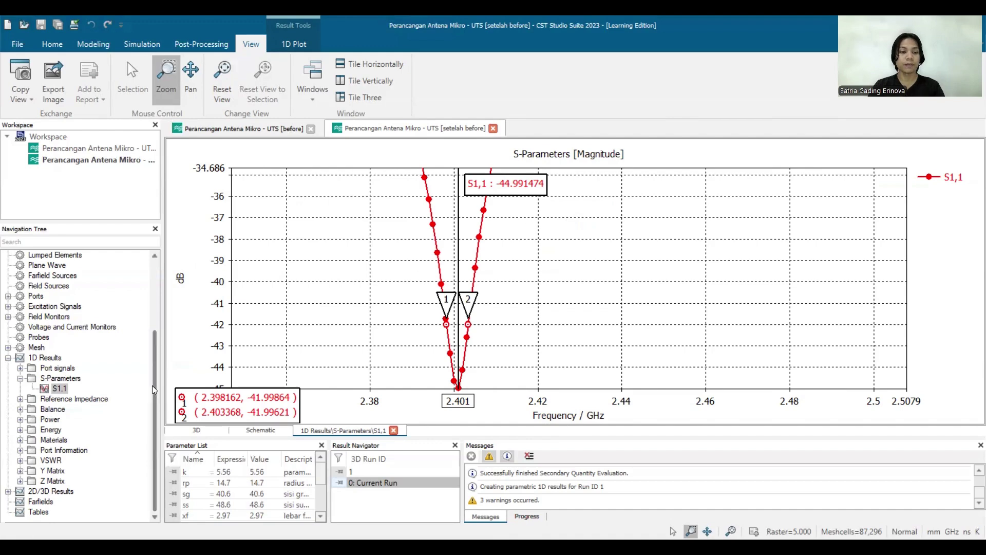
- Display the VSWR plot of the [setelah before] project and move its axis marker to the minimum
click(49, 460)
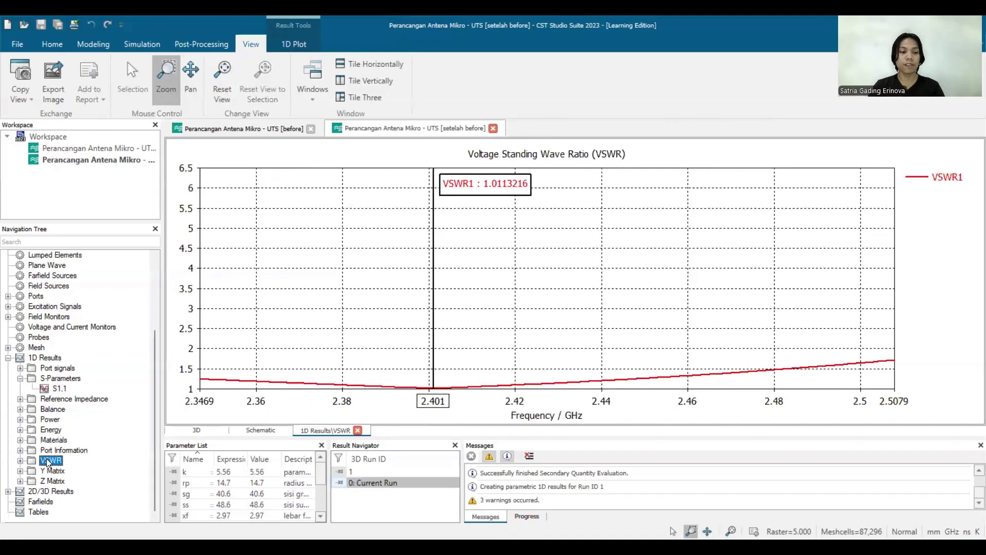
right_click(486, 205)
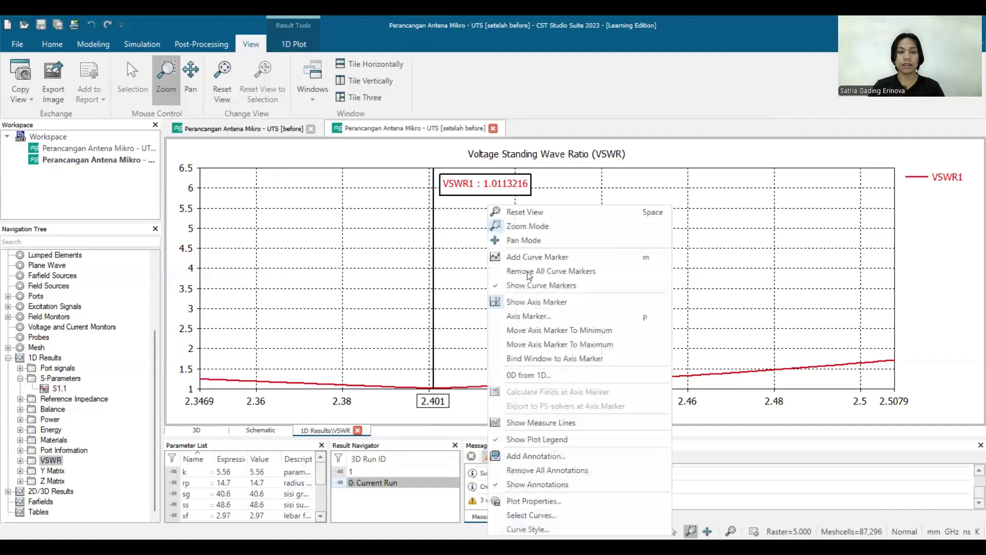
click(550, 324)
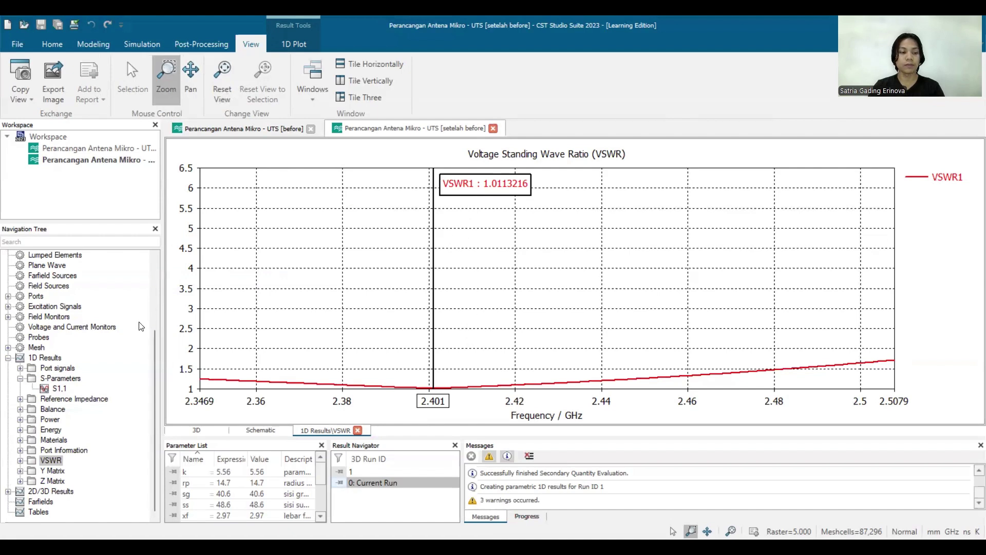
- Redisplay the S1,1 curve and switch to PowerPoint to review the slide with the antenna data after optimization
click(58, 389)
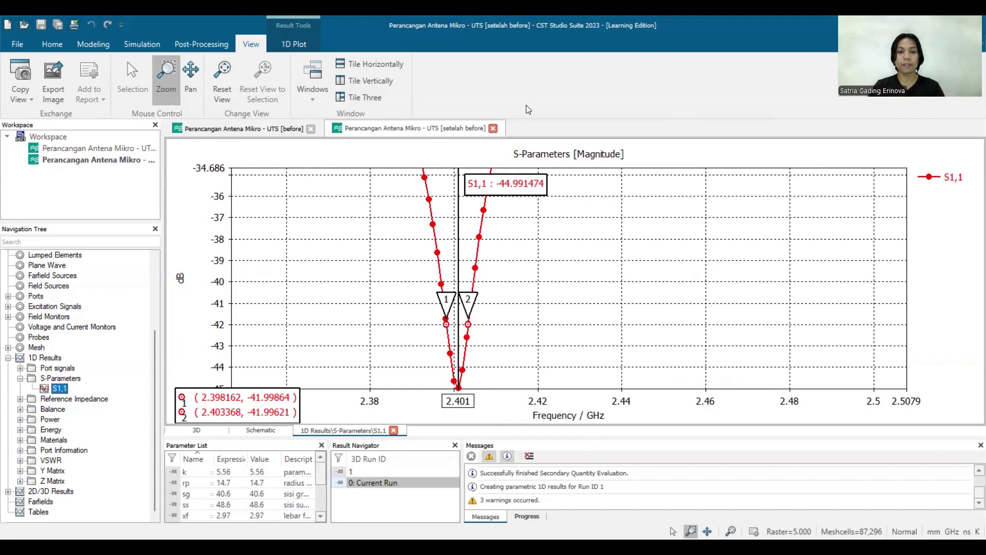
key(alt+Tab)
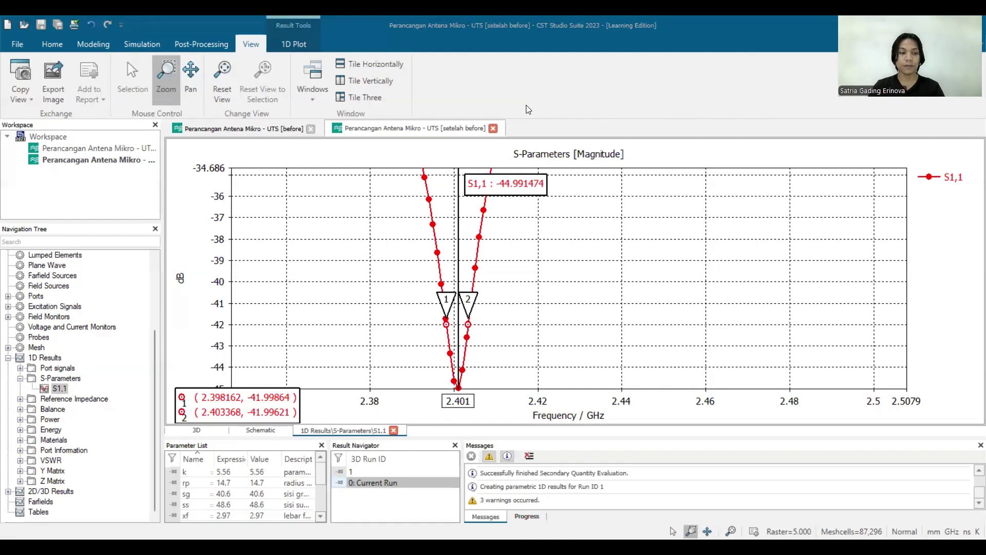
key(alt+Tab)
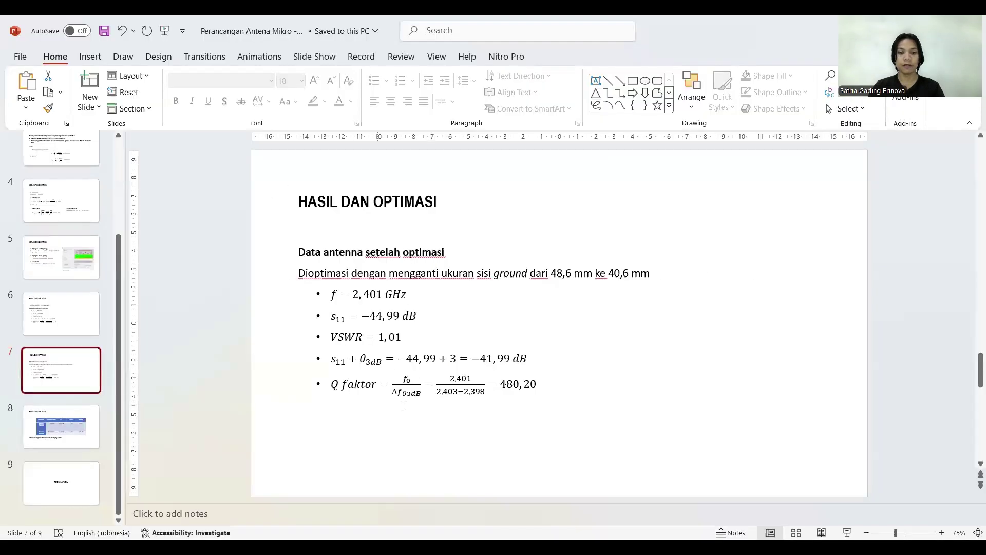